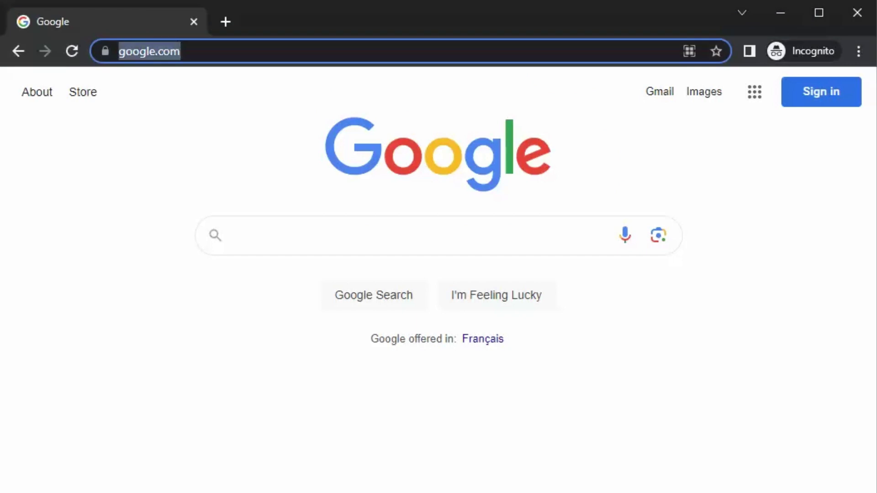
Step: Load cloud.muxlab.com/digisign in Chrome to reach the DigiSign web app
type("cloud.muxl")
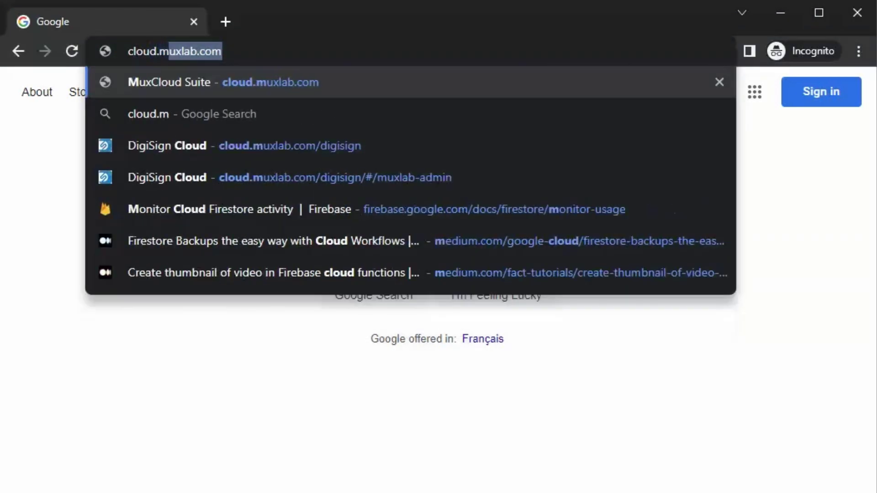
type("ab.com/di")
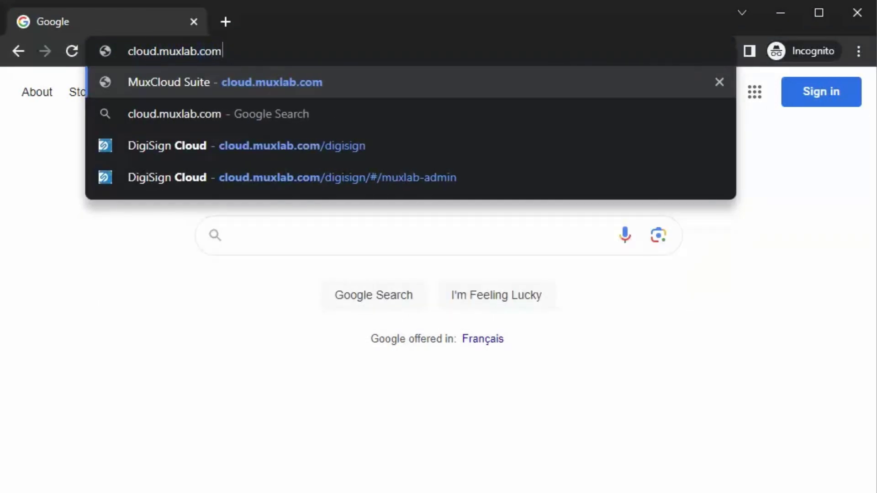
type("gisign")
key("Return")
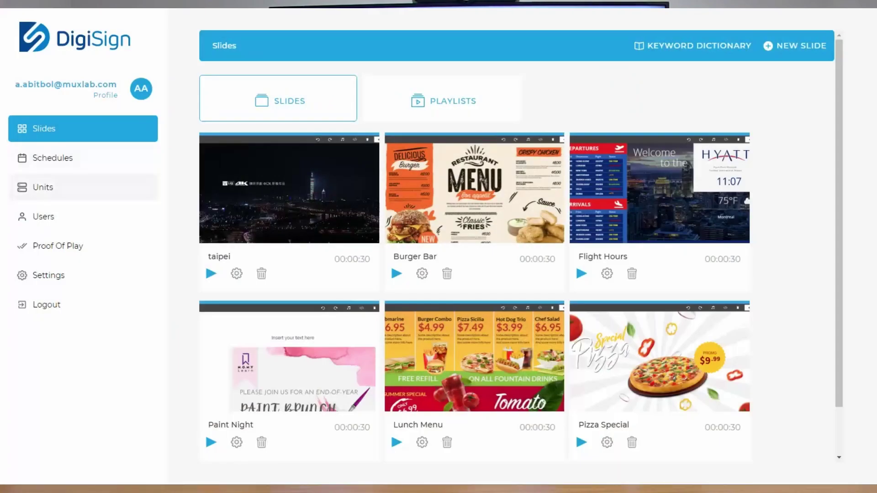
Step: In Units, select the discovered player muxlab_1cdbd730c8af to add it
left_click(43, 187)
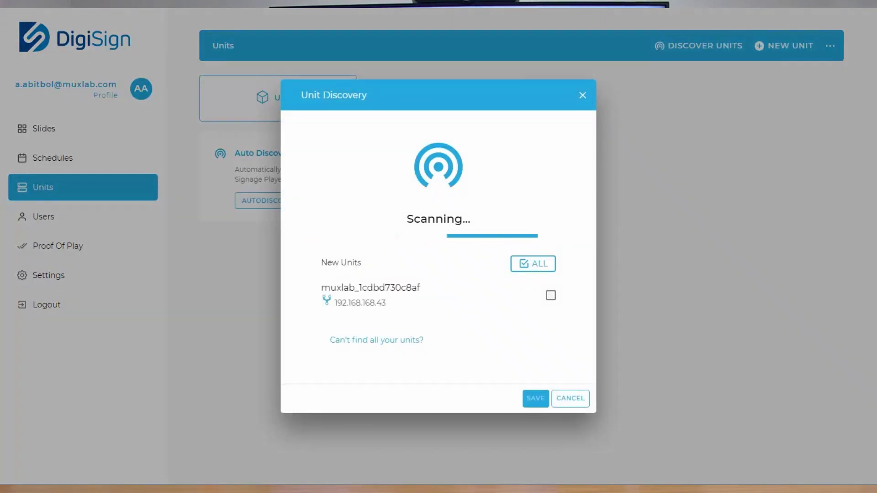
left_click(551, 296)
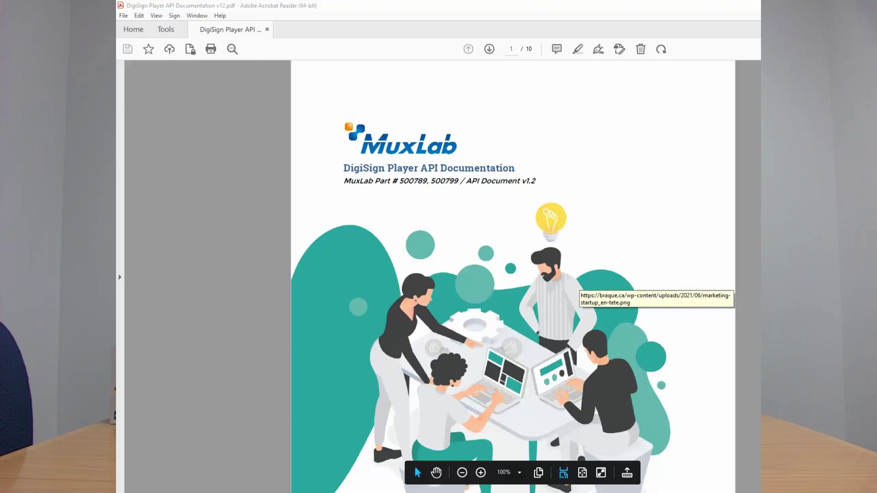
Step: Scroll the DigiSign Player API PDF down to the Slides & Playlists API section
scroll(512, 274, "down", 5)
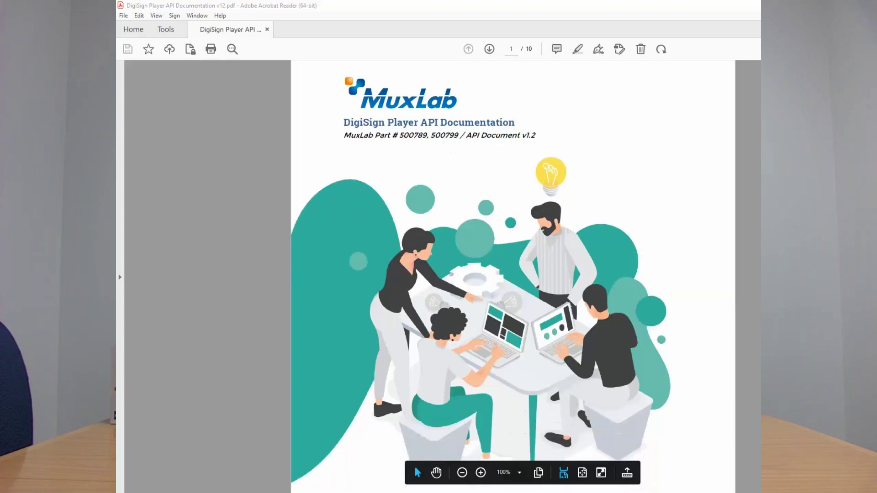
scroll(513, 274, "down", 6)
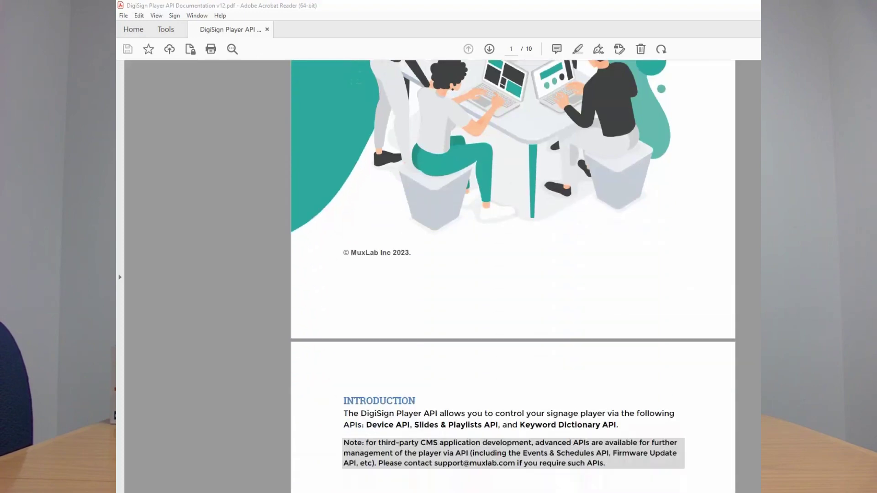
scroll(512, 274, "down", 5)
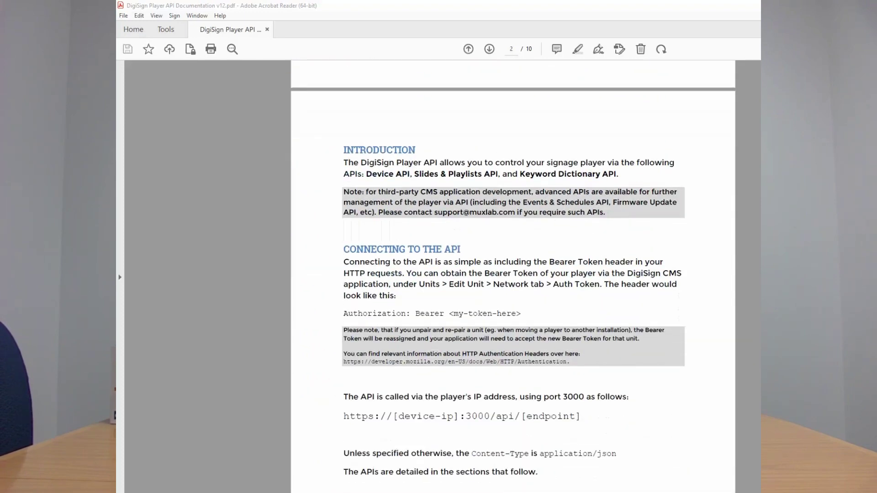
scroll(513, 274, "down", 7)
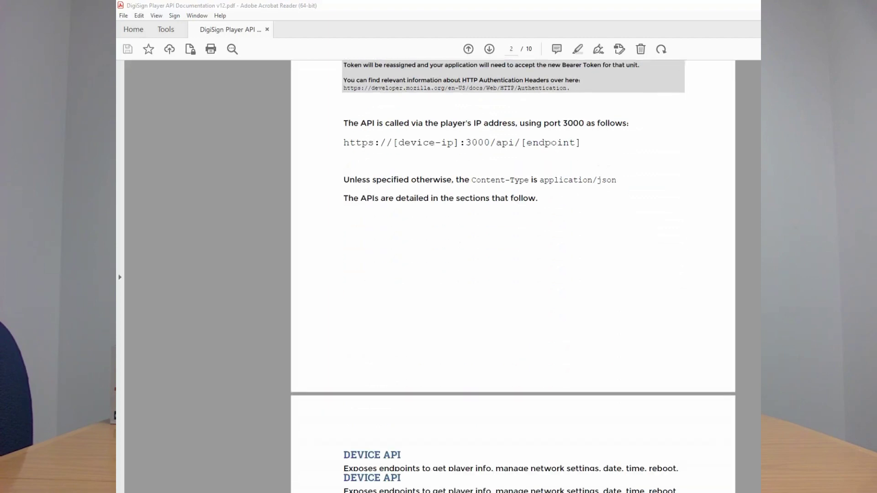
scroll(513, 274, "down", 1)
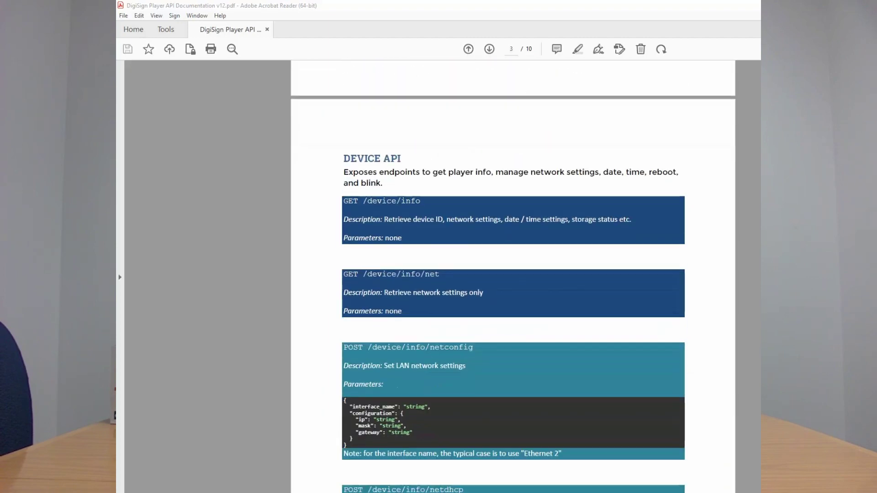
scroll(513, 274, "down", 7)
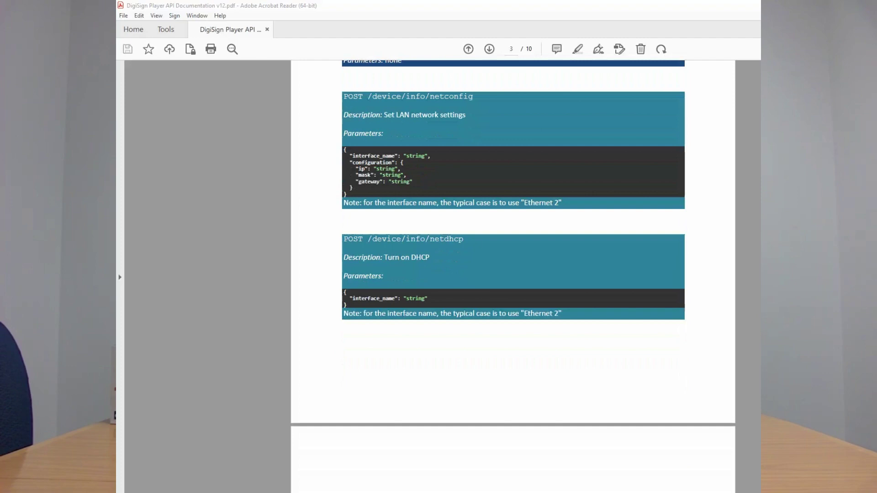
scroll(513, 274, "down", 7)
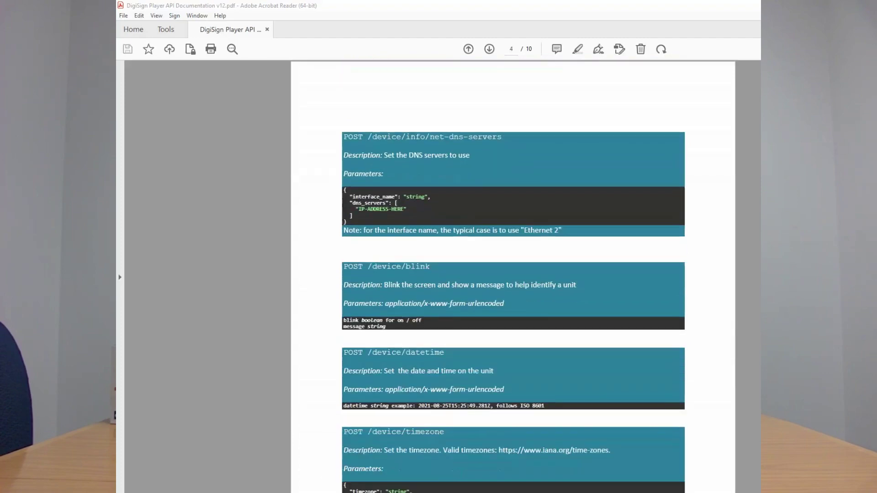
scroll(513, 274, "down", 8)
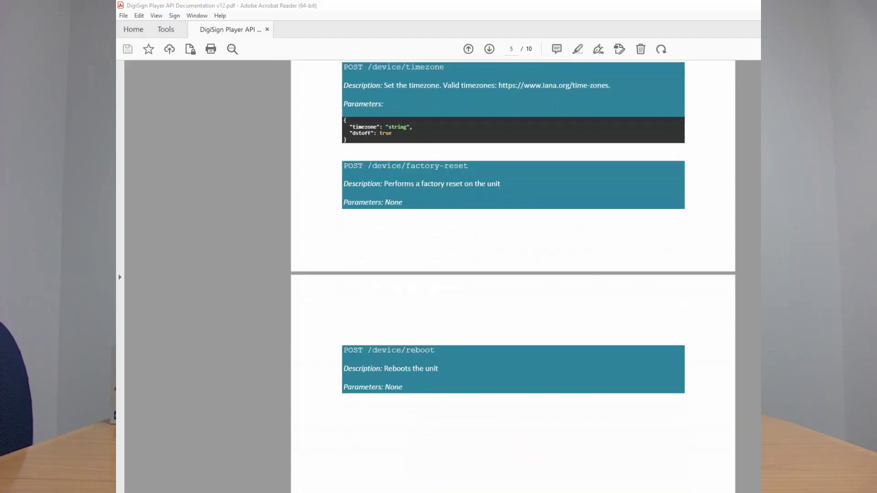
scroll(513, 274, "down", 12)
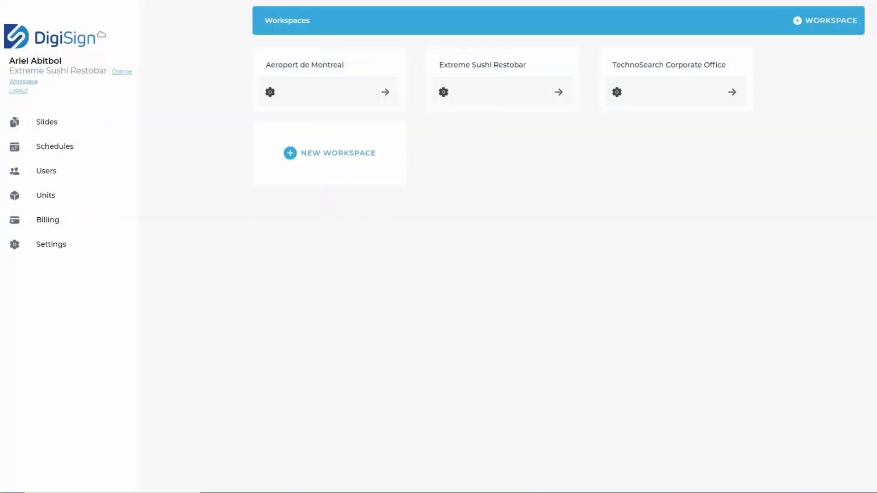
Step: View the Extreme Sushi Restobar workspace's Slides list, then its Units list
left_click(47, 121)
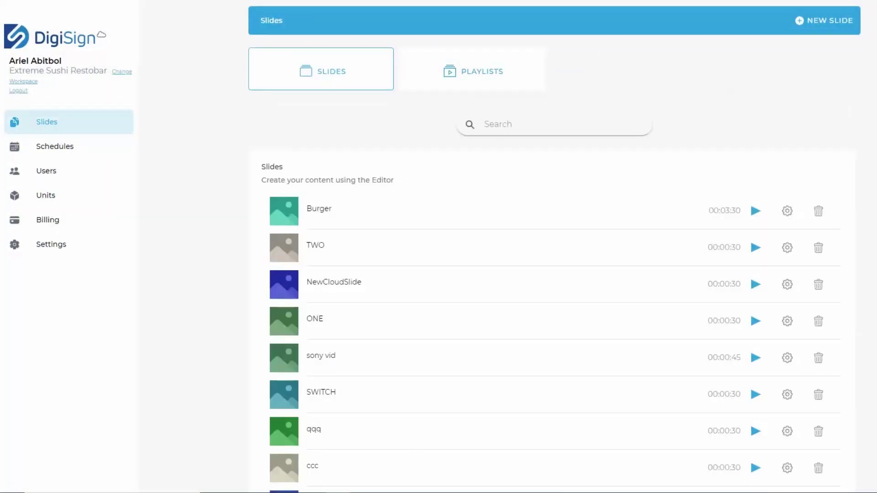
left_click(46, 195)
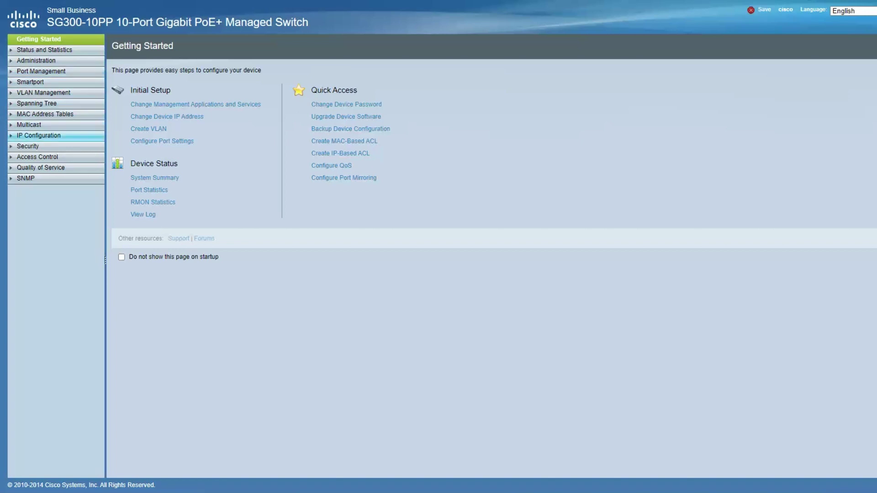
Step: Show the switch's IP Configuration > DHCP Server > Properties page with the DHCP Server Status
left_click(39, 135)
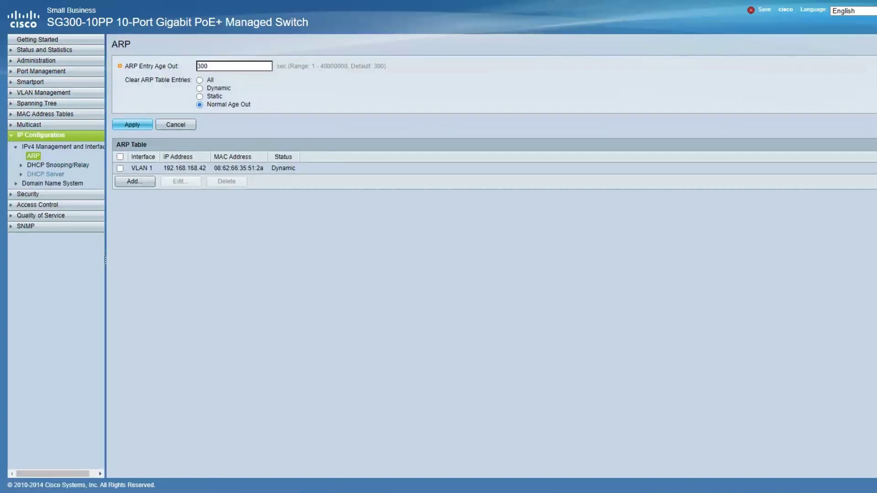
left_click(45, 174)
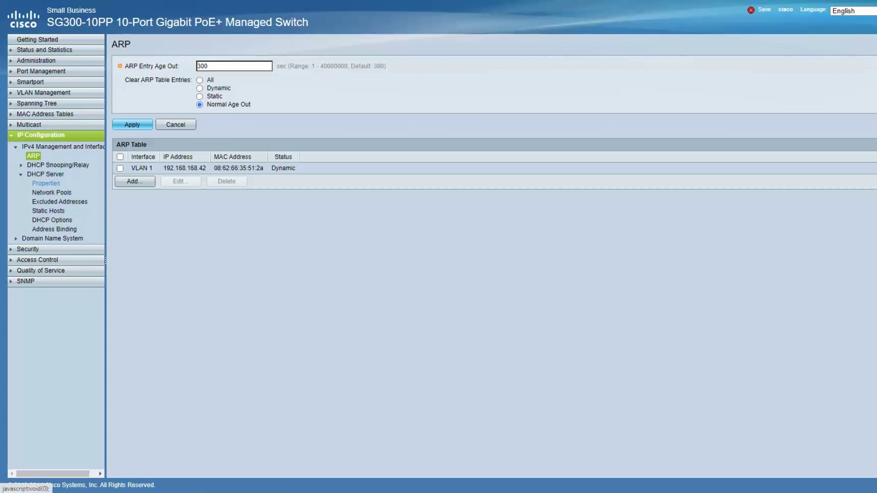
left_click(46, 183)
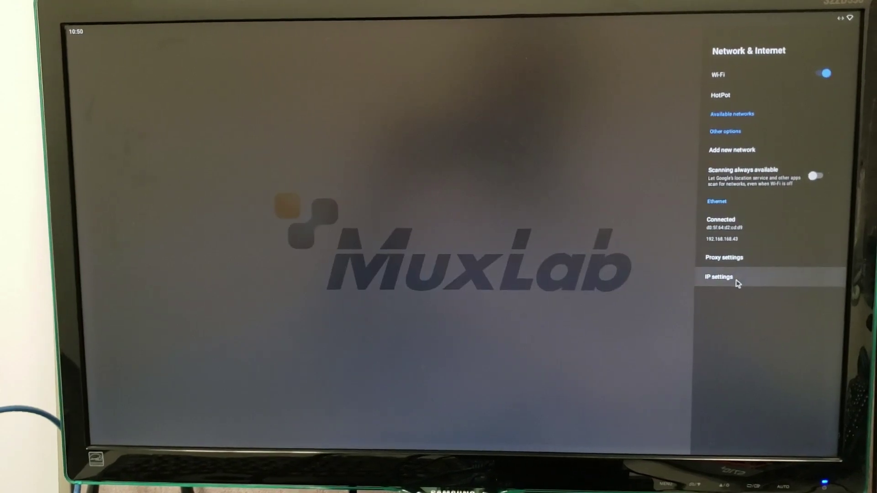
Step: Open the MuxLab player's Ethernet IP settings
left_click(736, 279)
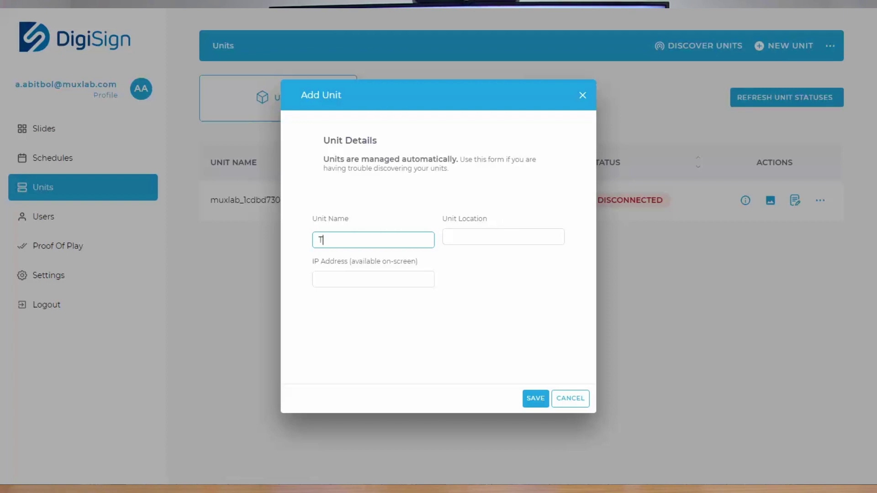
Step: Enter unit name Test Name, location 'Any Location That I choose!', and start the IP 192.168.168
type("st Name")
left_click(503, 237)
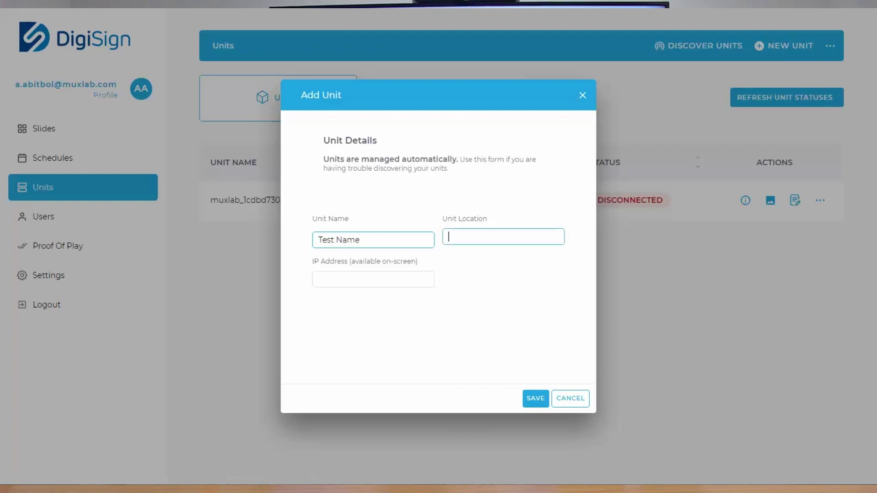
type("Any Location That I ch")
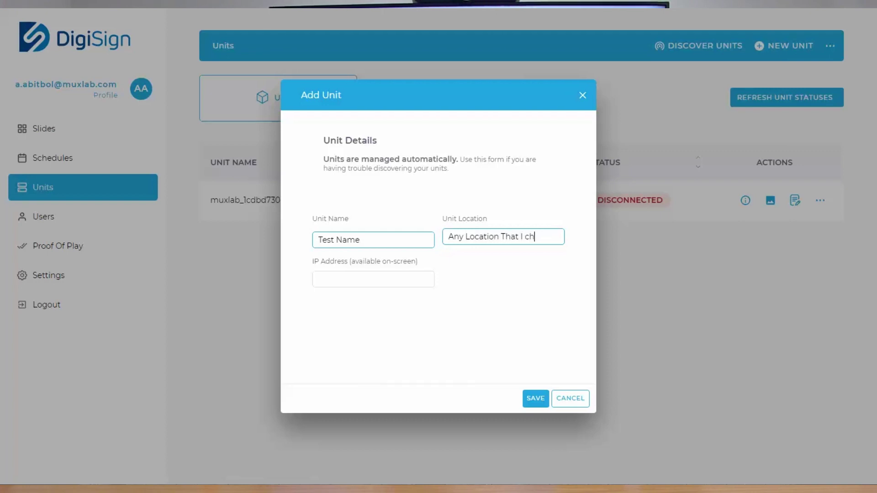
type("oose!")
left_click(374, 279)
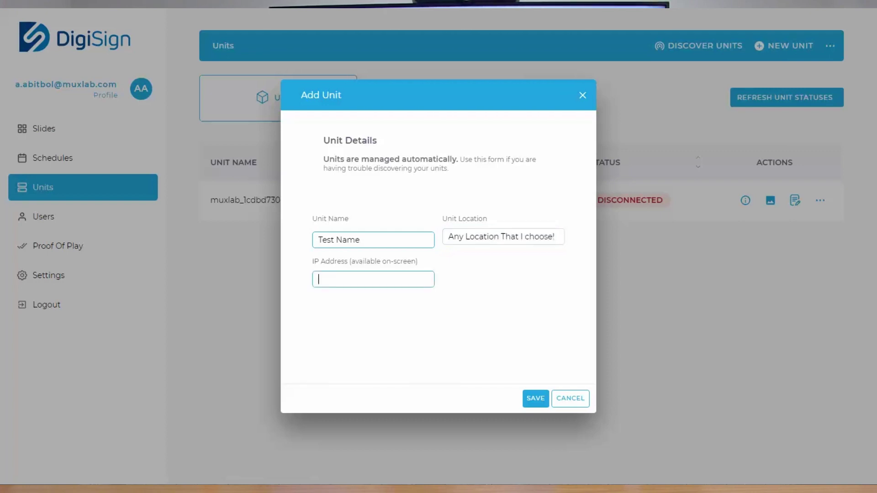
type("192.168.168.")
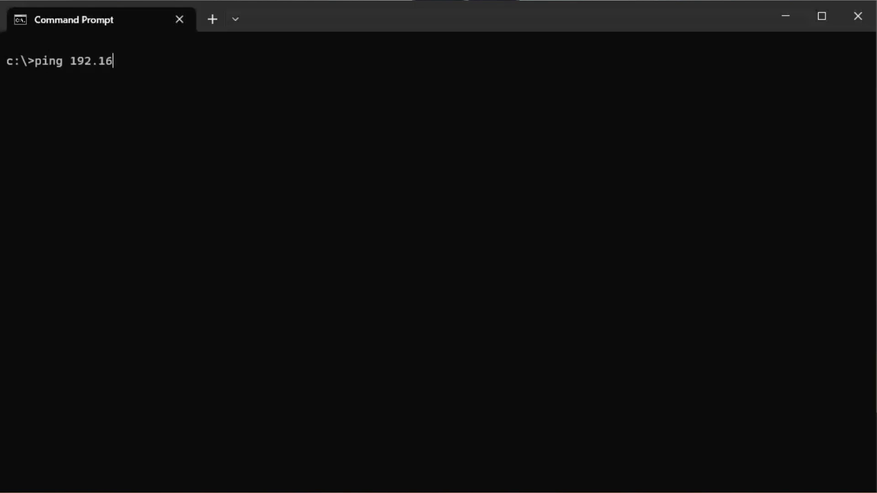
Step: Ping 192.168.168.43 for four replies, then ping 192.168.168.99 to show destination host unreachable
type(".168.43")
key("Return")
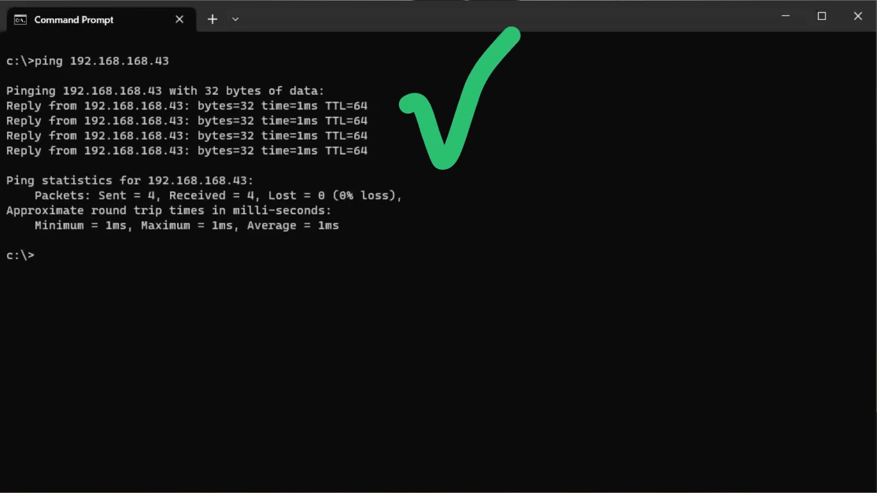
type("ping 192.1")
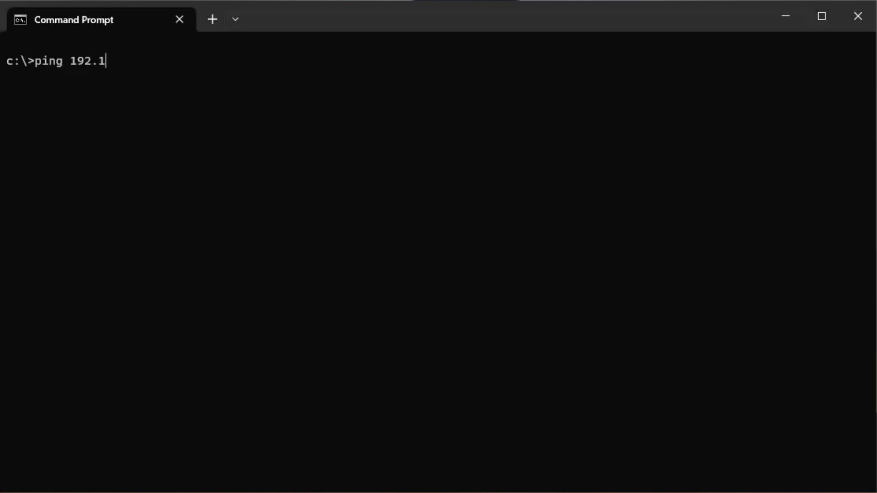
type("8.168.99")
key("Return")
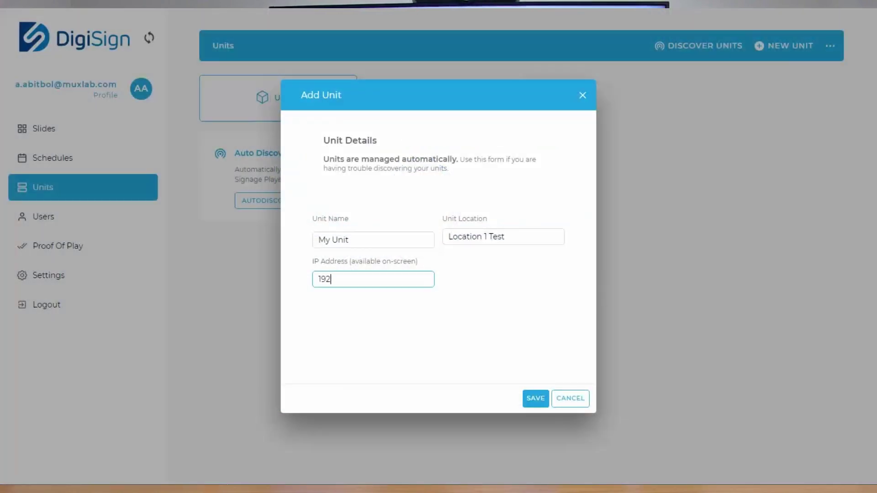
Step: Finish My Unit's IP address and save the new unit at Location 1 Test
type("68.168.")
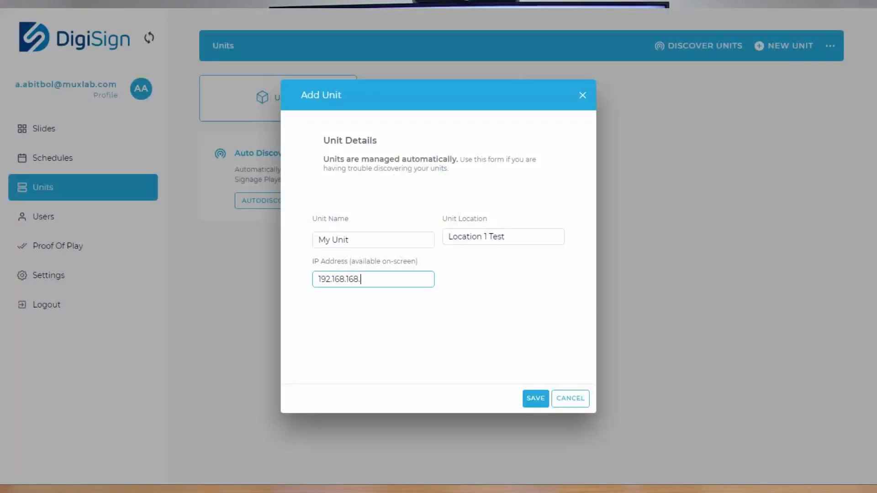
type("32")
key("Return")
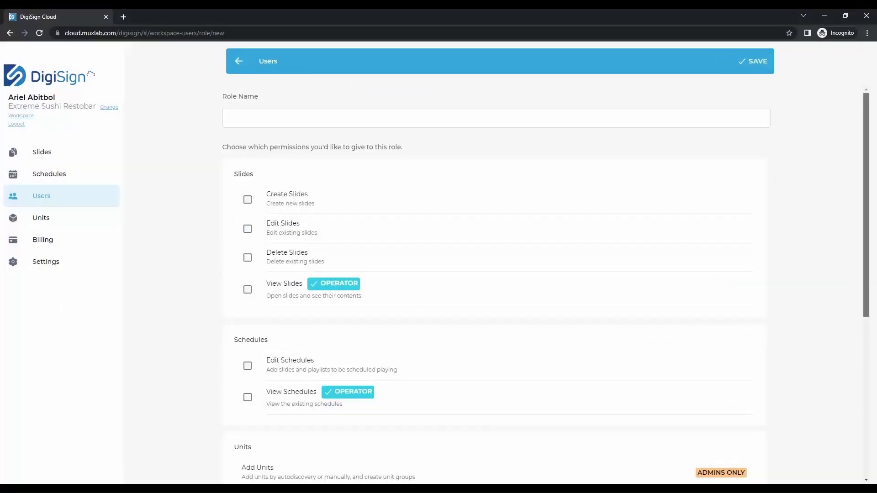
Step: Scroll the Units page down and back up while previewing the unit's restaurant menu slide
scroll(498, 274, "down", 6)
scroll(498, 274, "up", 6)
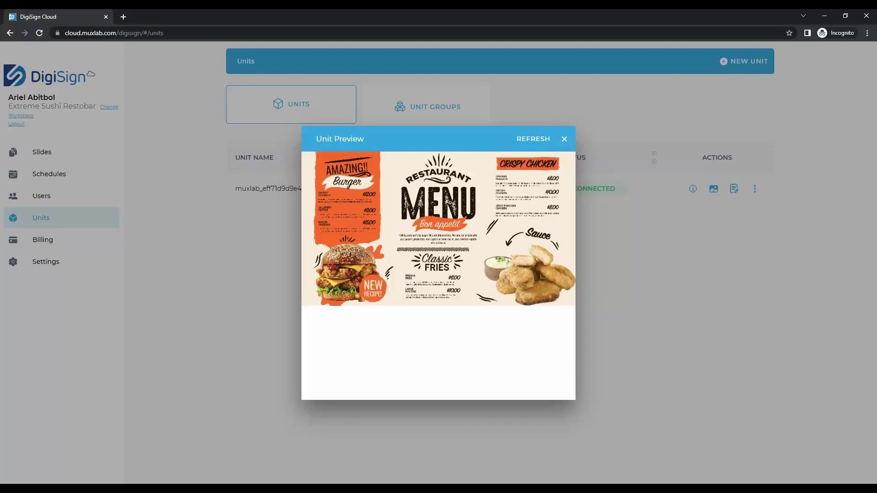